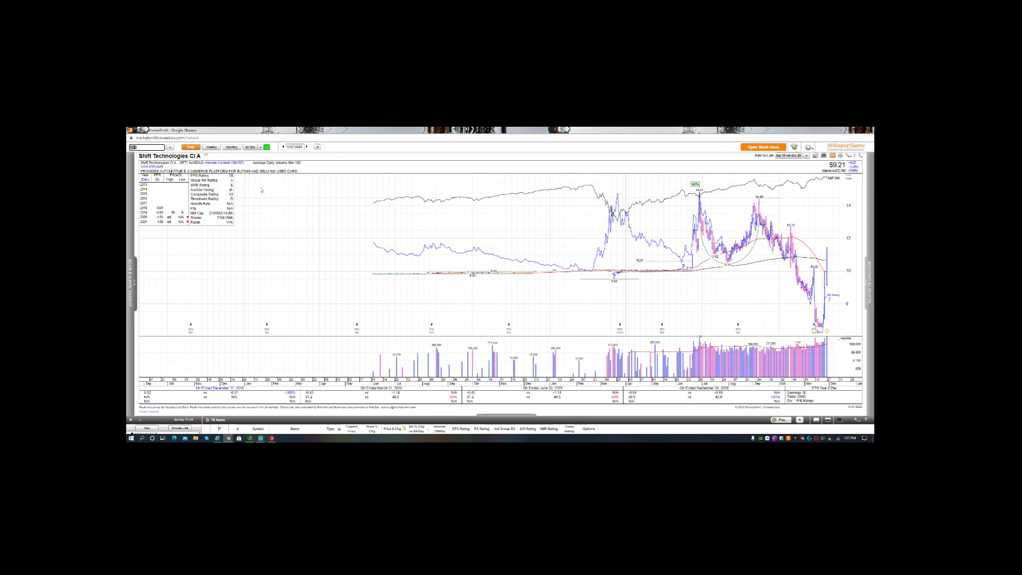
Inspect the Flat Base and Cup with Handle patterns on the Shift Technologies MarketSmith chart.
mouse_move(640, 270)
mouse_move(706, 218)
mouse_move(818, 330)
mouse_move(829, 296)
Scroll through Barchart's Most Active Stocks Options table, then switch to tastyworks' SFT trade view.
left_click(250, 437)
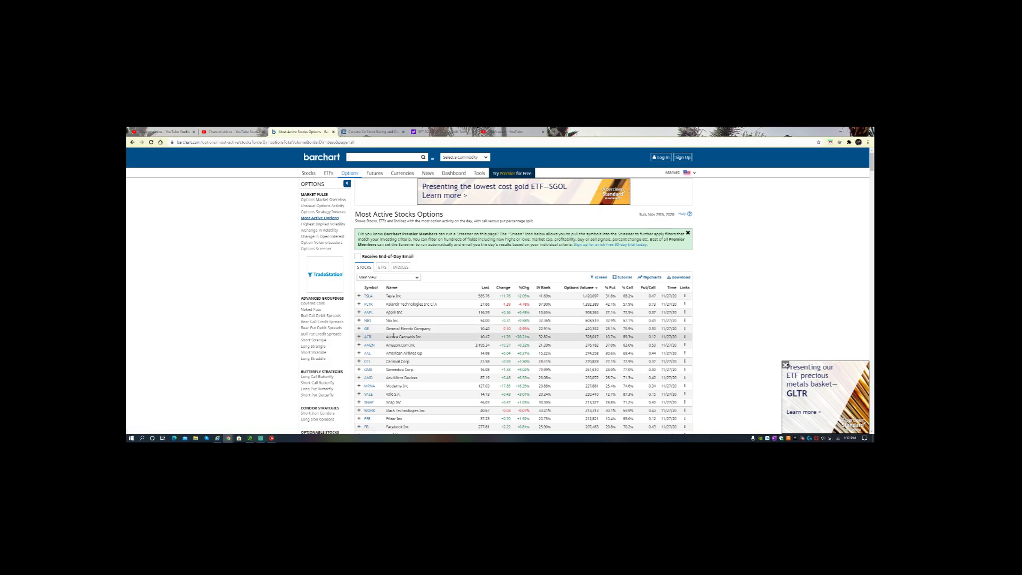
scroll(426, 330, "down", 5)
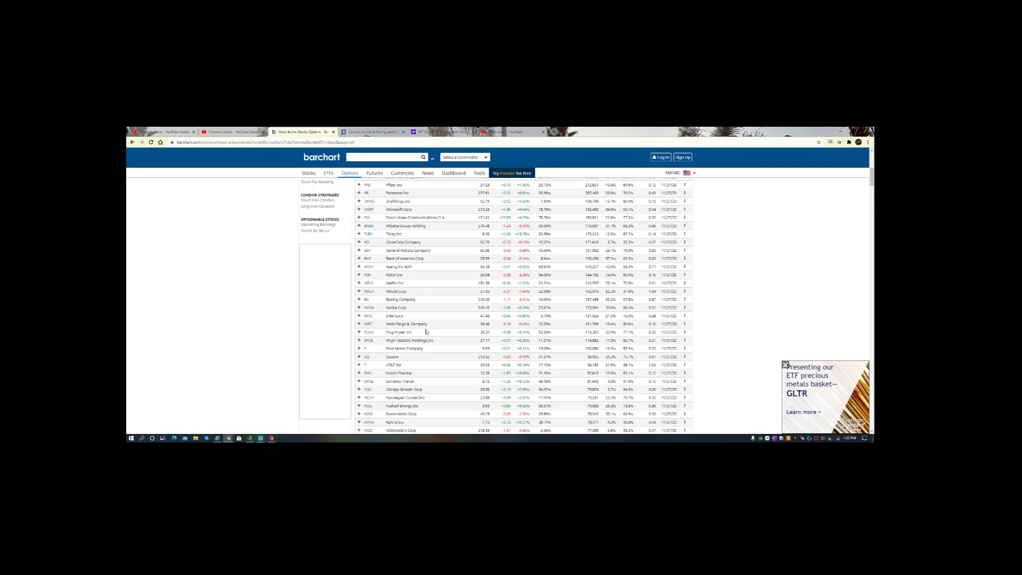
scroll(426, 331, "down", 15)
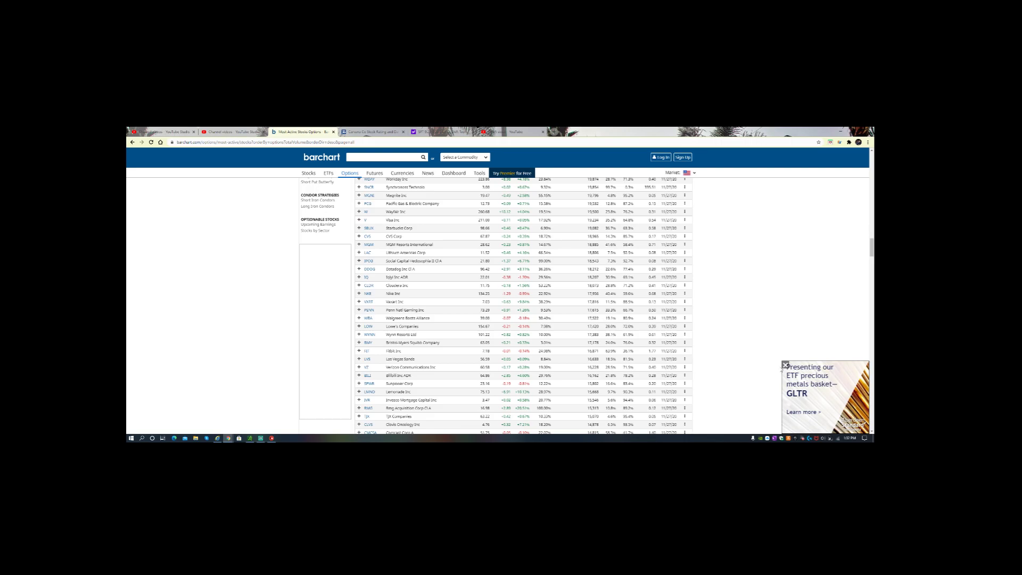
scroll(471, 334, "down", 9)
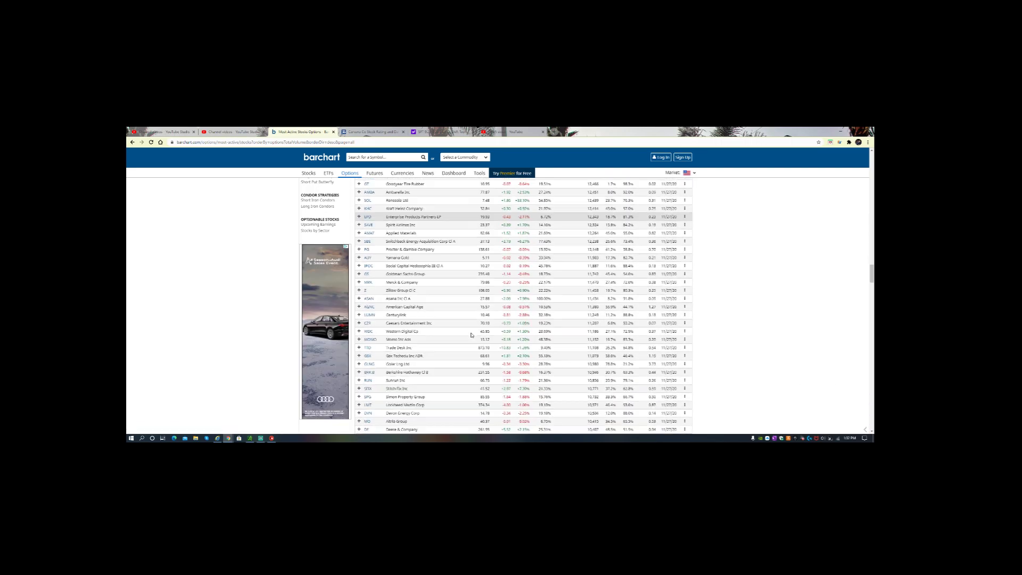
scroll(471, 335, "down", 12)
scroll(470, 334, "down", 3)
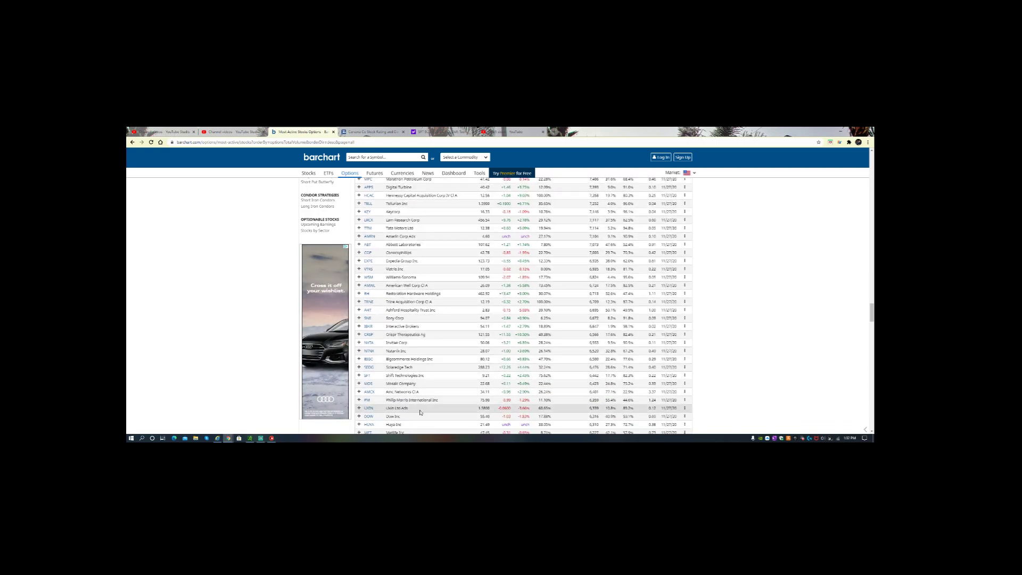
left_click(272, 437)
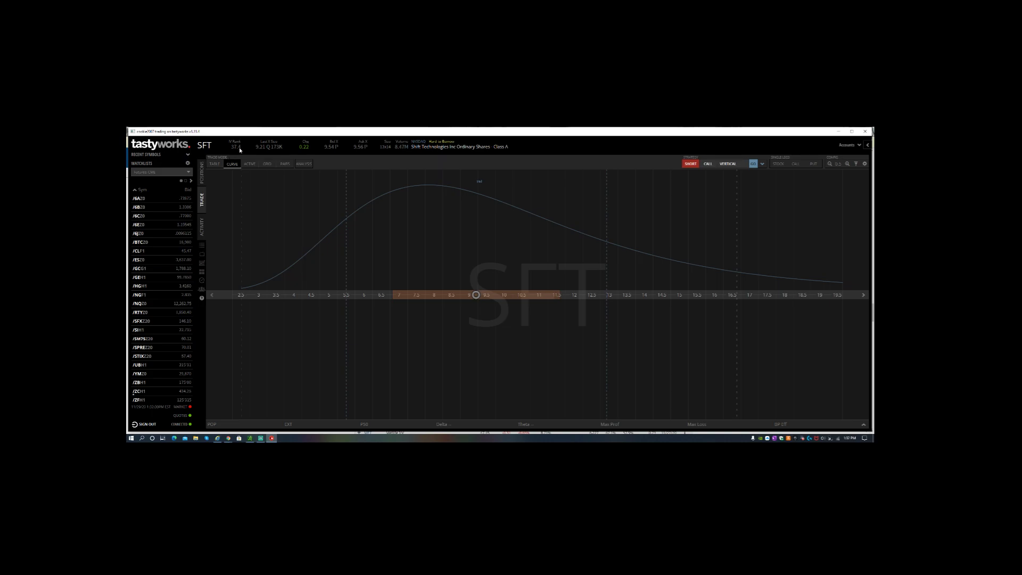
Switch back to thinkorswim's SFT option chain showing the 15 JAN 21 strikes.
left_click(250, 437)
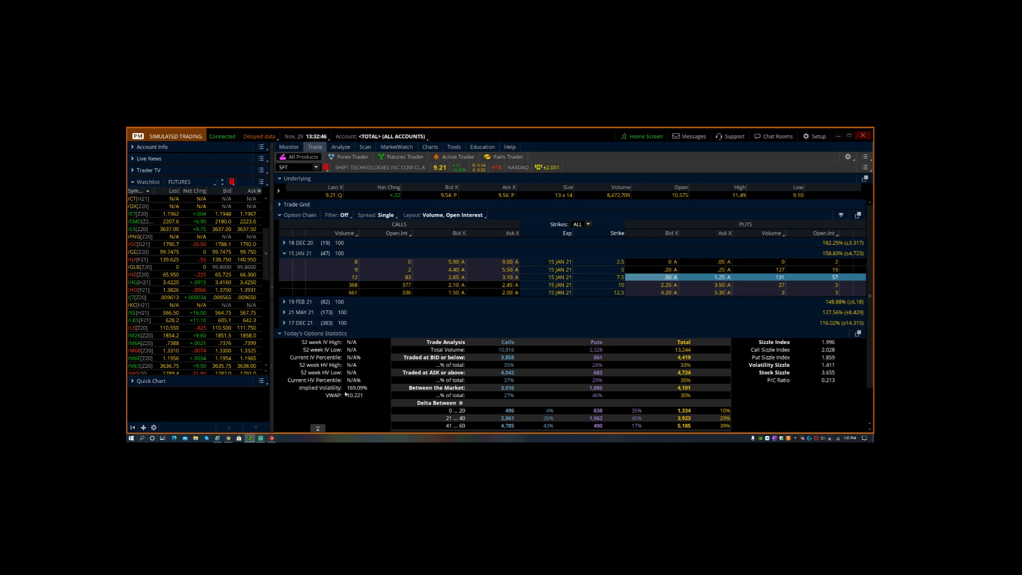
Chart SFT and add the ImpVolatility study from All Studies > I-L beneath volume.
left_click(430, 147)
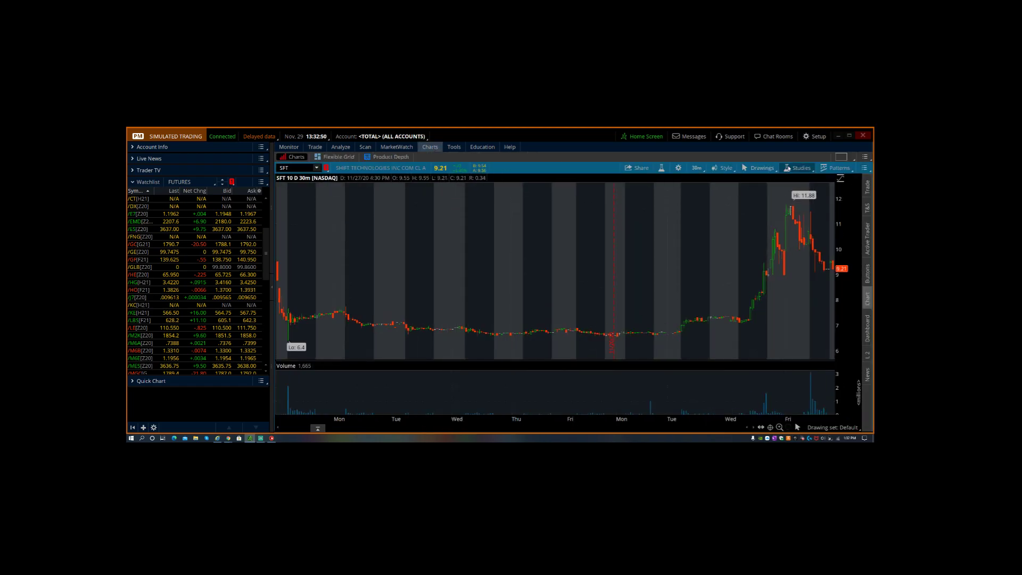
left_click(798, 168)
mouse_move(782, 187)
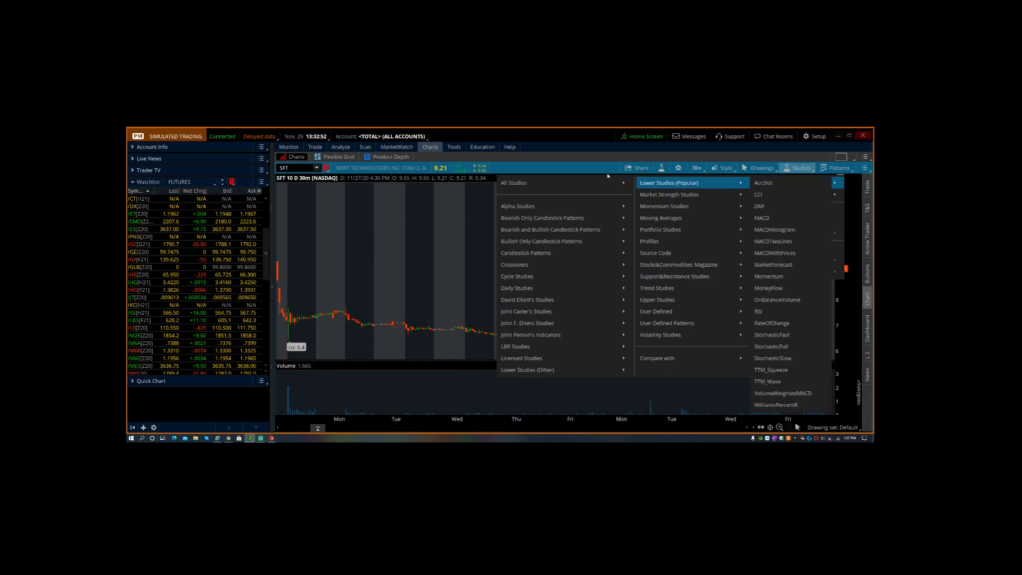
mouse_move(624, 184)
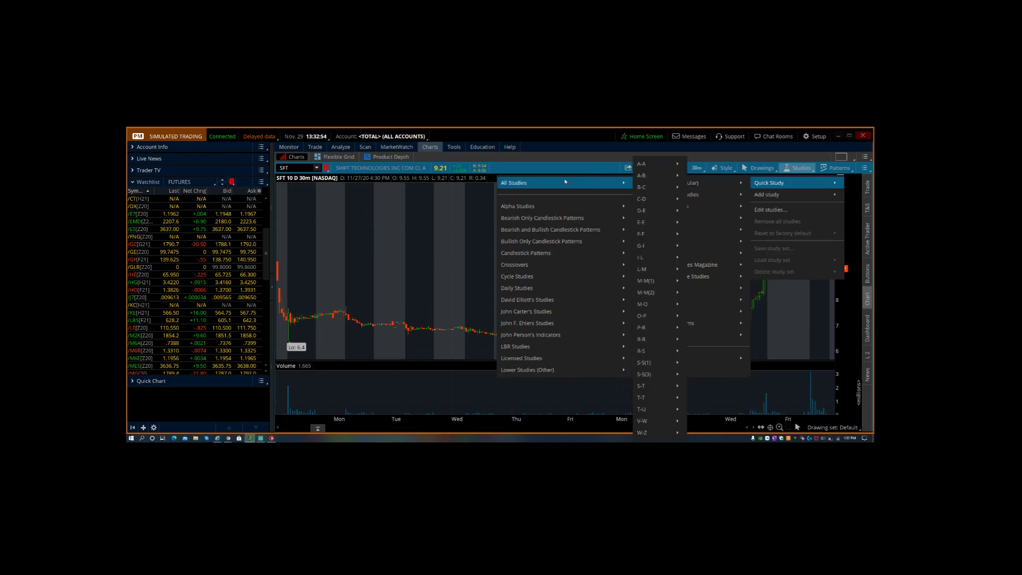
mouse_move(650, 257)
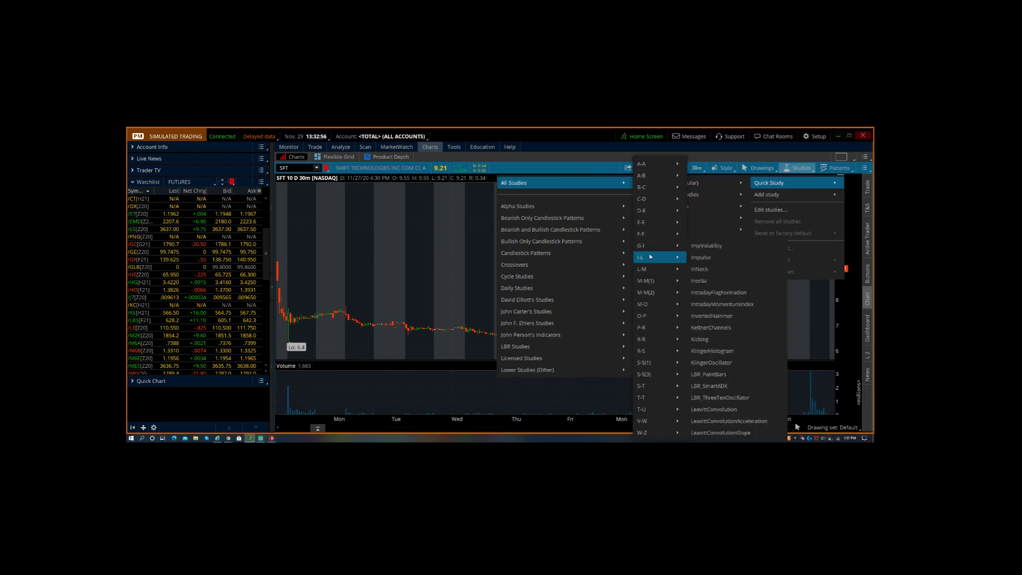
left_click(693, 246)
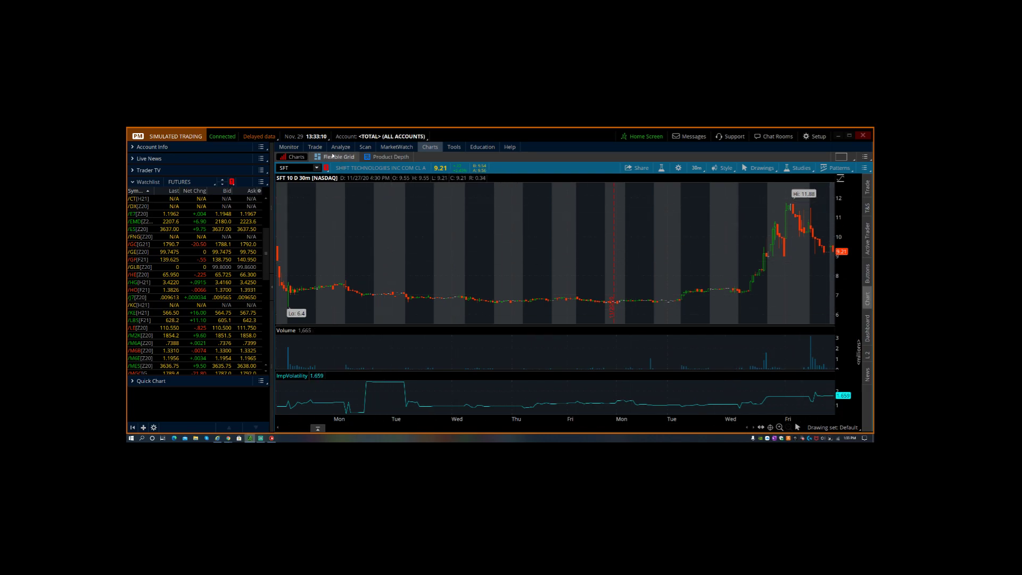
Expand the 18 DEC 20 SFT strikes and stage a buy of 100 shares at the 9.56 ask.
left_click(315, 147)
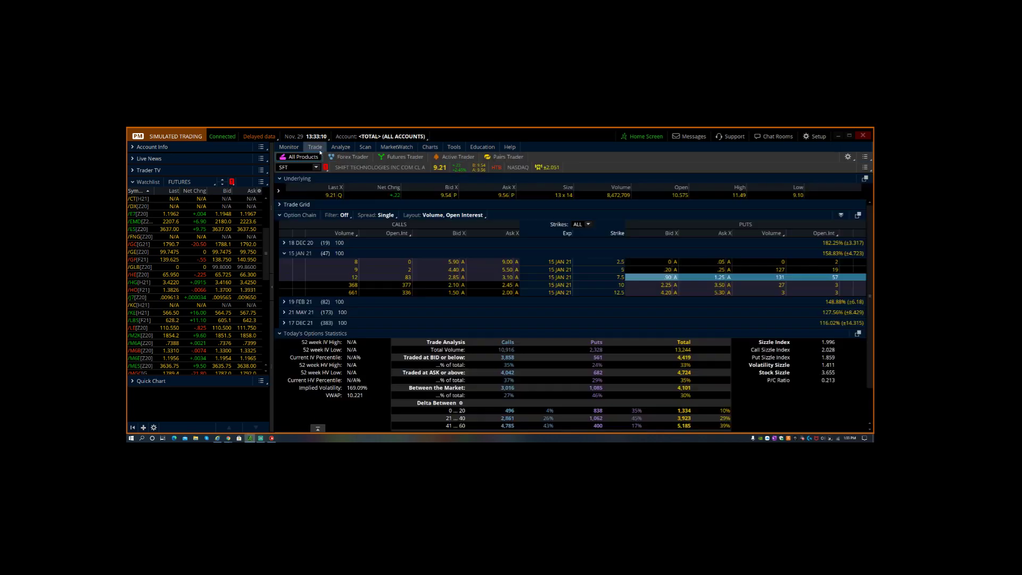
left_click(284, 243)
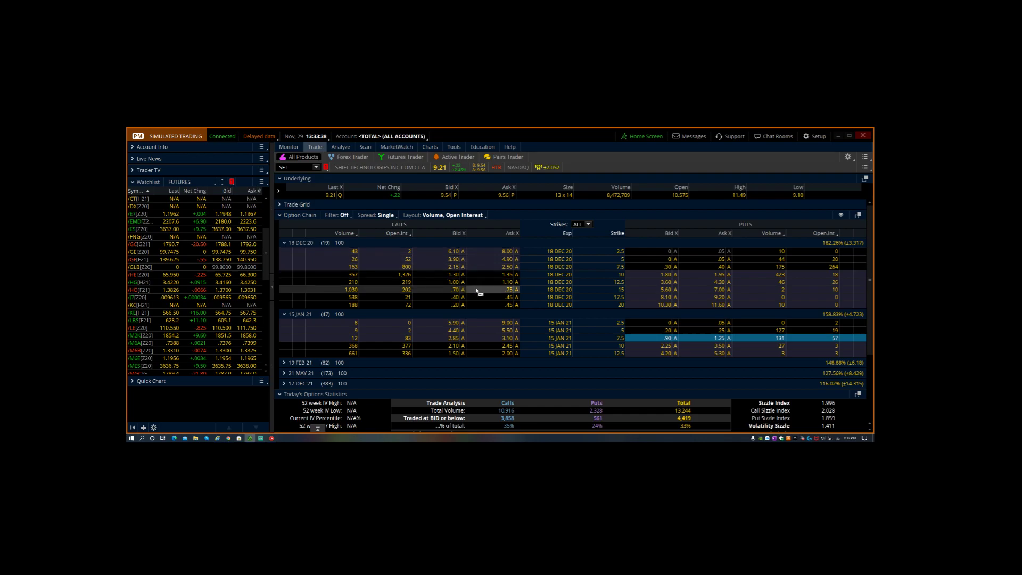
scroll(476, 292, "down", 2)
scroll(475, 292, "down", 1)
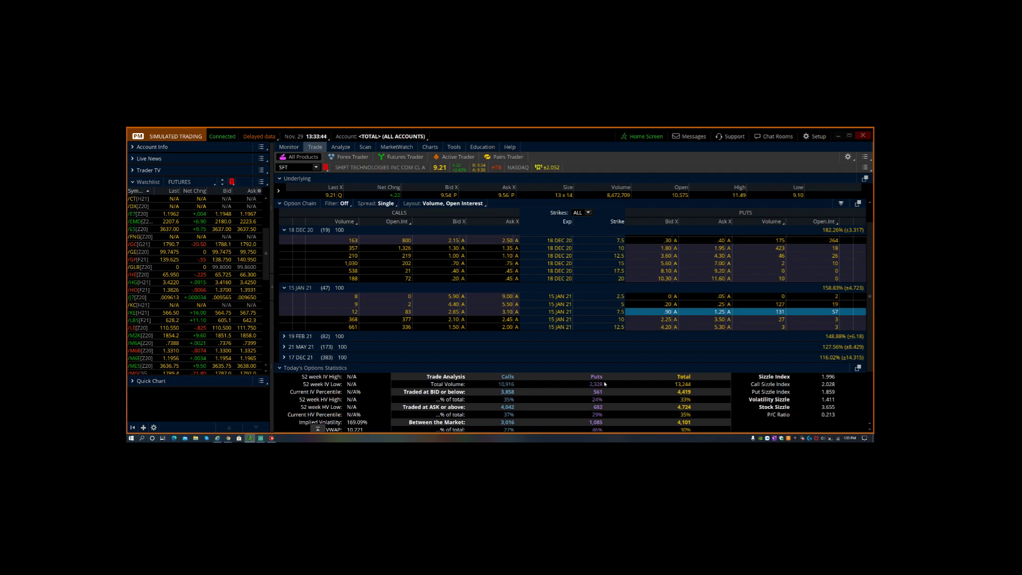
scroll(605, 383, "down", 1)
scroll(605, 383, "down", 1)
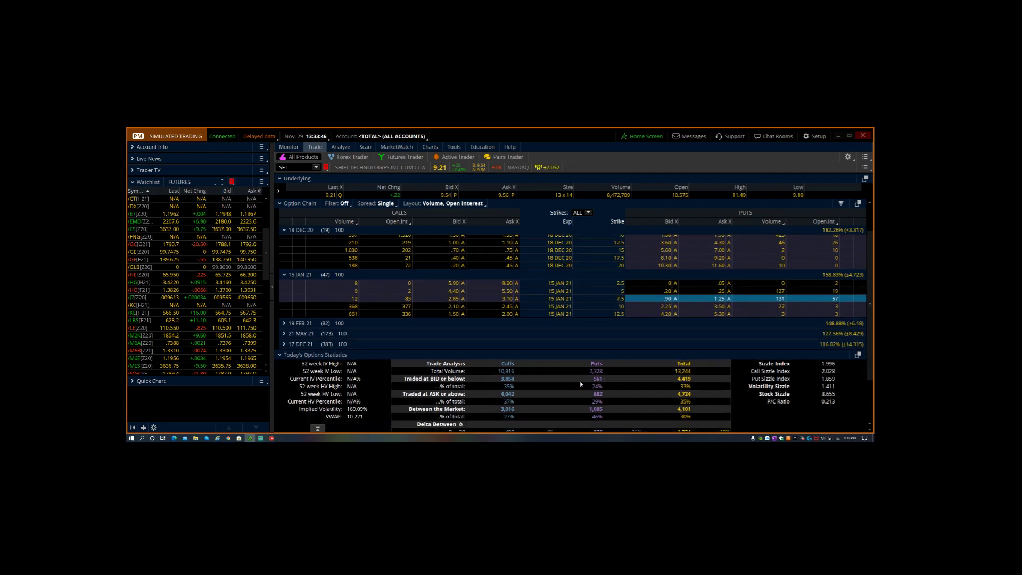
scroll(509, 372, "up", 2)
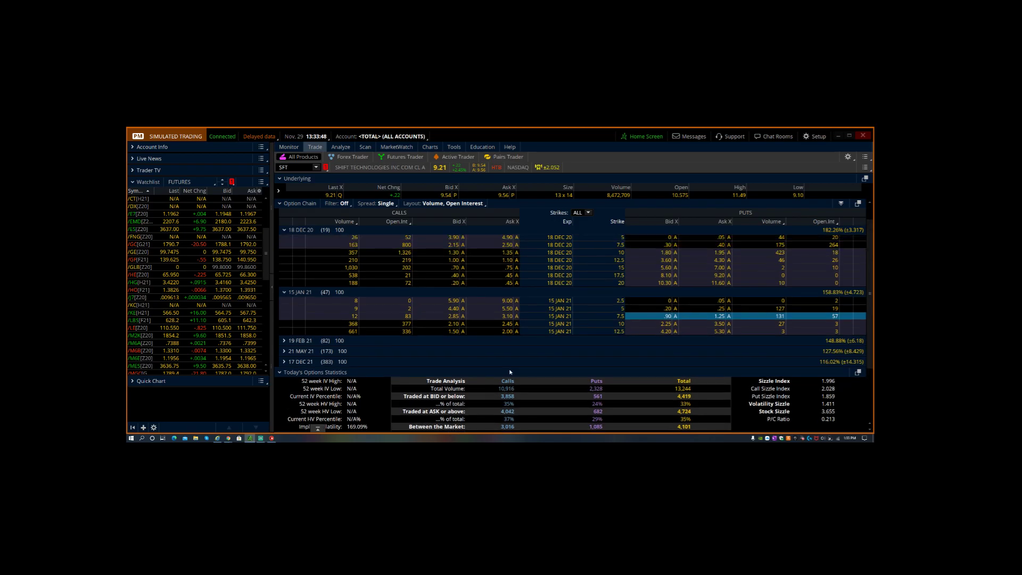
scroll(509, 372, "up", 1)
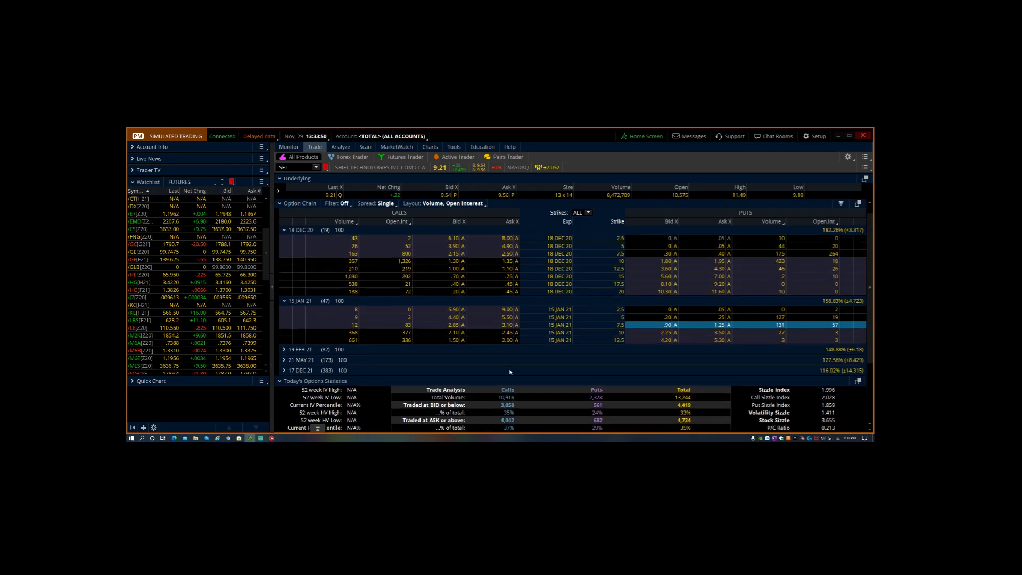
left_click(505, 196)
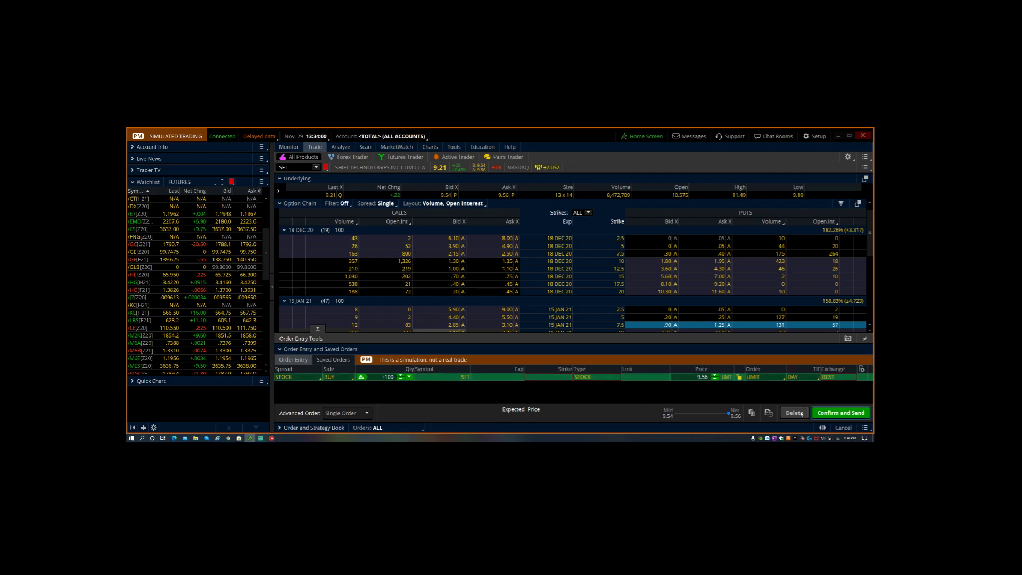
Preview the 100-share SFT buy confirmation, return to Edit without sending, and collapse Order Entry Tools.
left_click(826, 413)
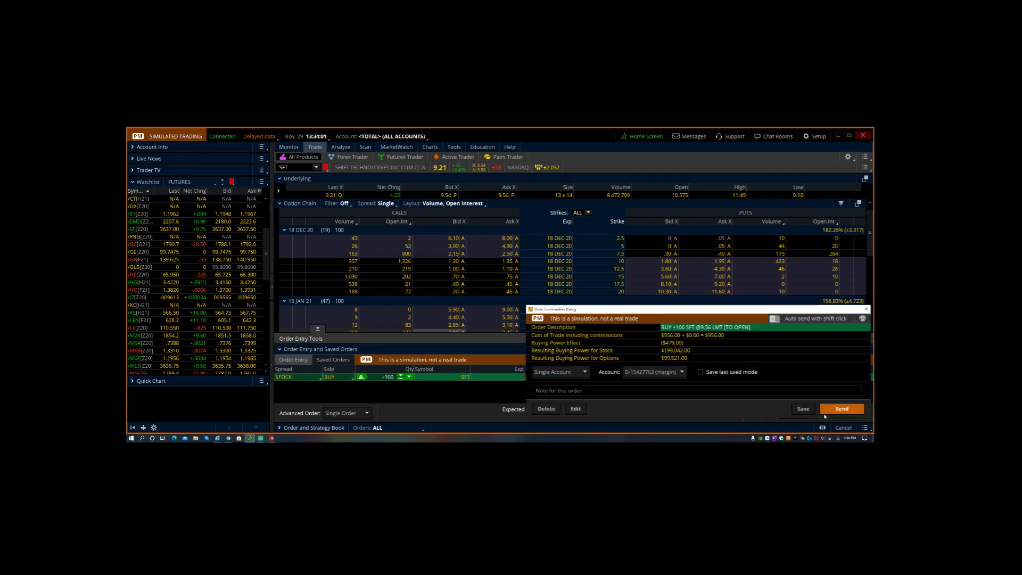
left_click(580, 412)
left_click(318, 329)
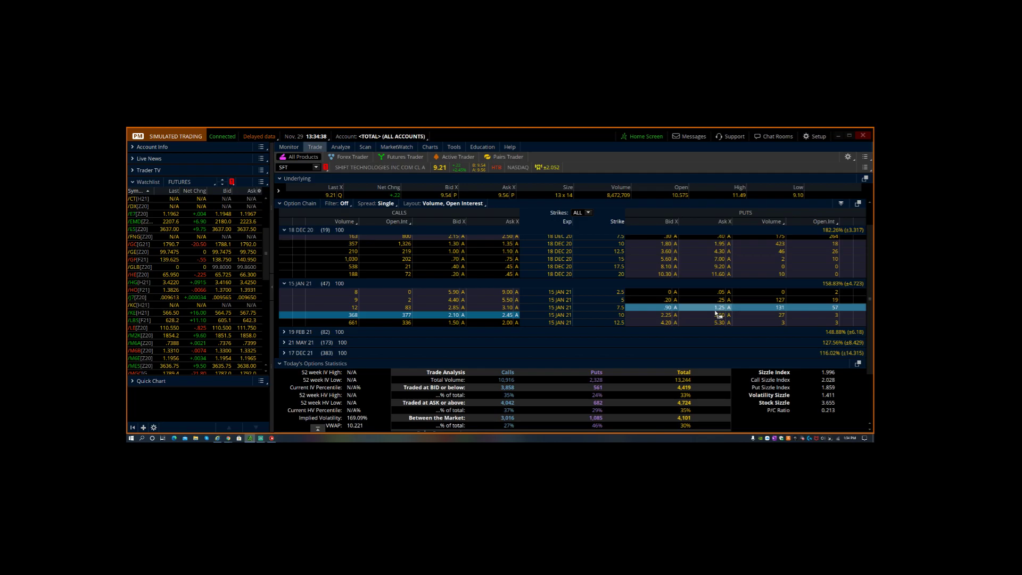
Stage a sale of 10 SFT 15 JAN 21 7.5 puts at the 0.90 bid.
left_click(670, 307)
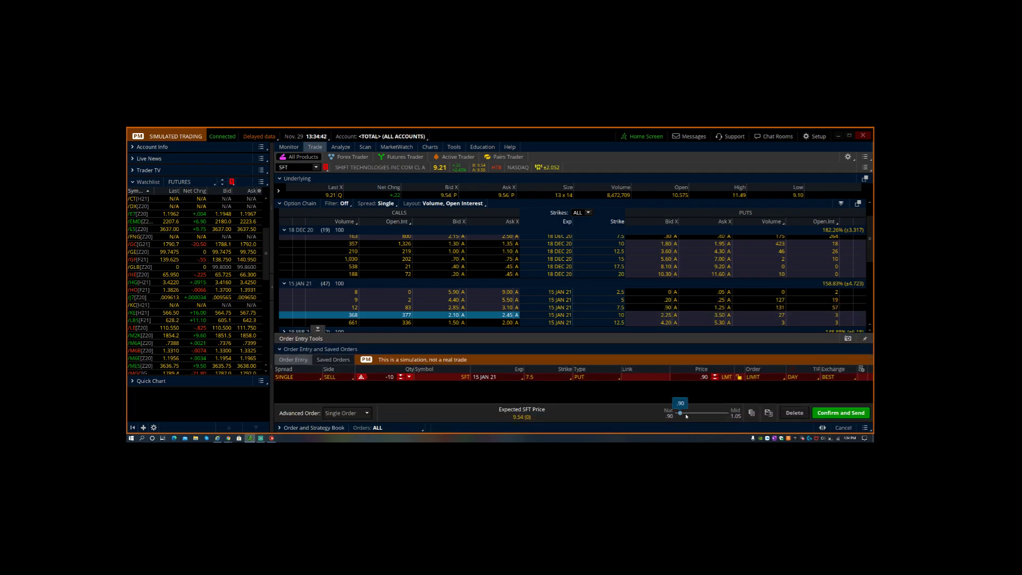
Move the short put's limit from Nat to the 1.05 mid and bring up its confirmation.
left_click_drag(675, 413, 728, 413)
left_click(833, 413)
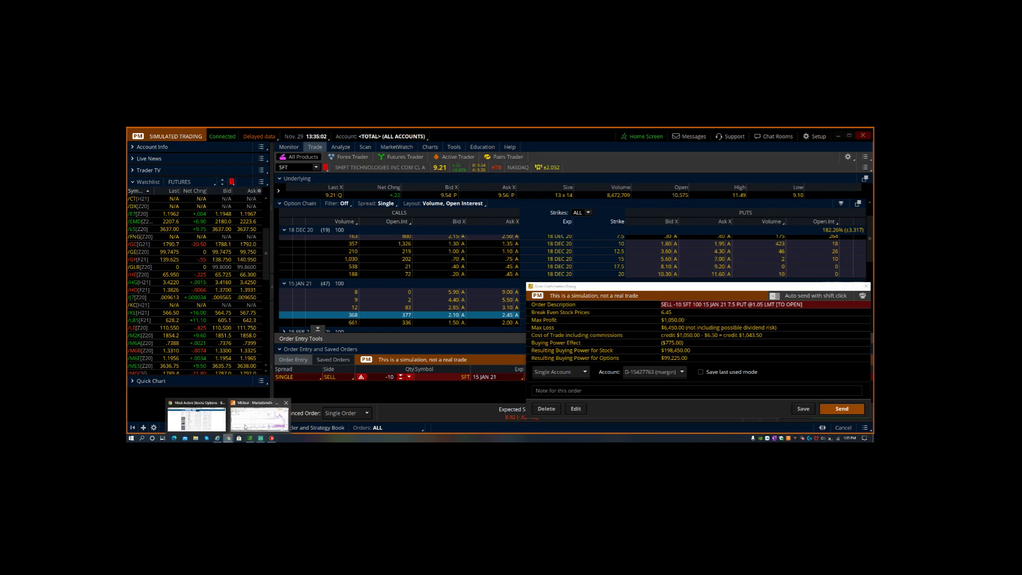
Switch to the MarketSmith Shift Technologies daily chart, leaving the put confirmation pending.
left_click(229, 438)
mouse_move(809, 322)
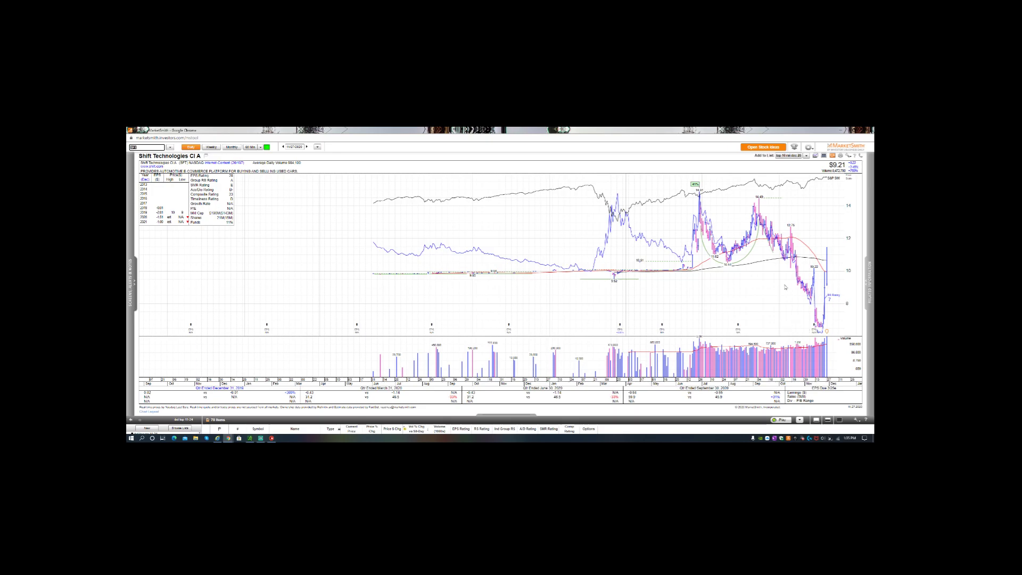
Examine the price bars and cup-with-handle pattern on the Shift Technologies chart.
mouse_move(742, 259)
Bring the Most Active Stocks window forward and open the GuruFocus AutoNation summary.
mouse_move(232, 440)
left_click(196, 418)
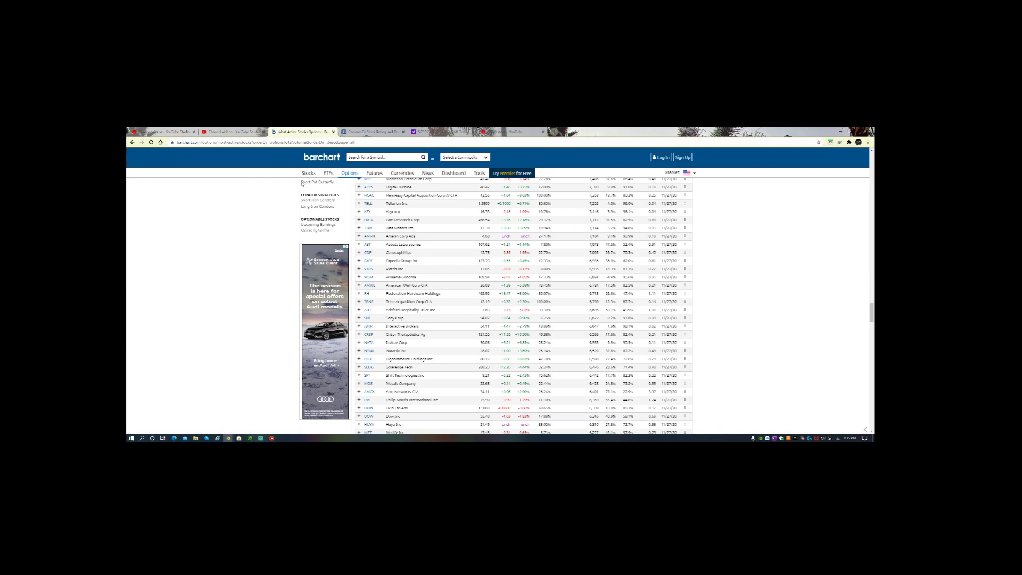
left_click(370, 131)
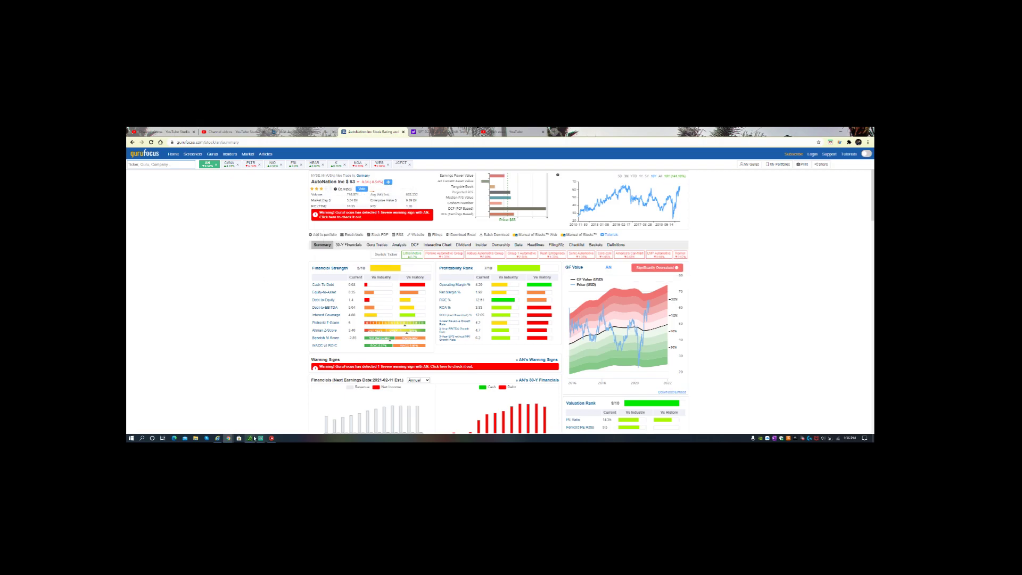
Load the AutoNation (AN) chart in MarketSmith.
mouse_move(227, 438)
left_click(244, 422)
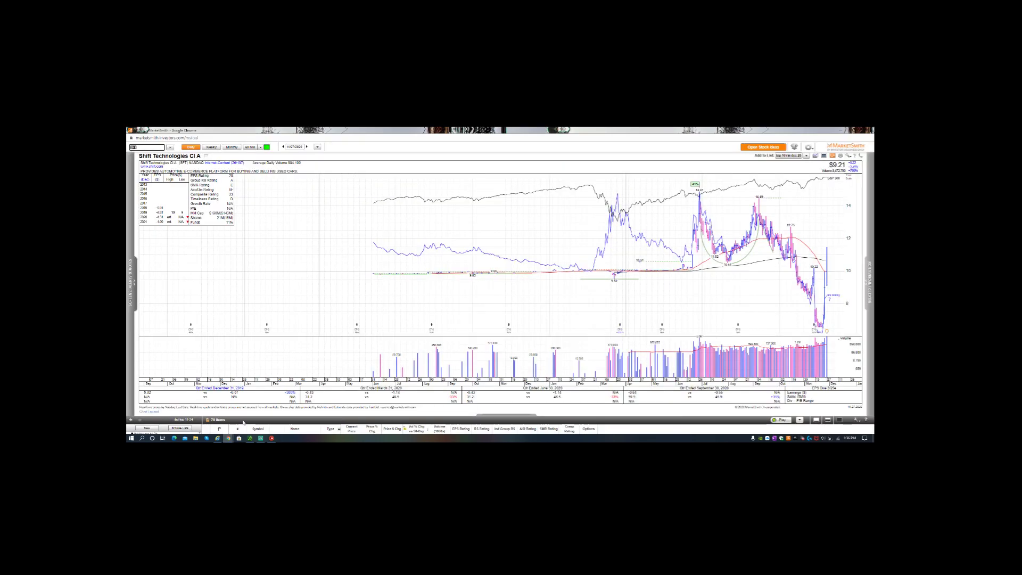
type("AN")
key("Return")
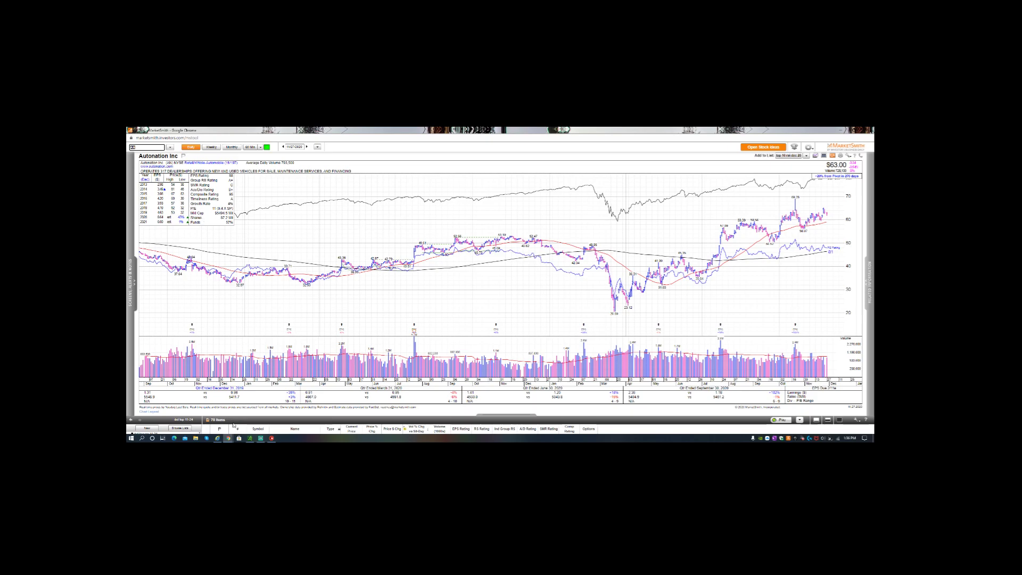
Back from GuruFocus, look up 'an' on Yahoo Finance, ending on the CarMax (KMX) quote at 95.37.
mouse_move(229, 438)
left_click(236, 400)
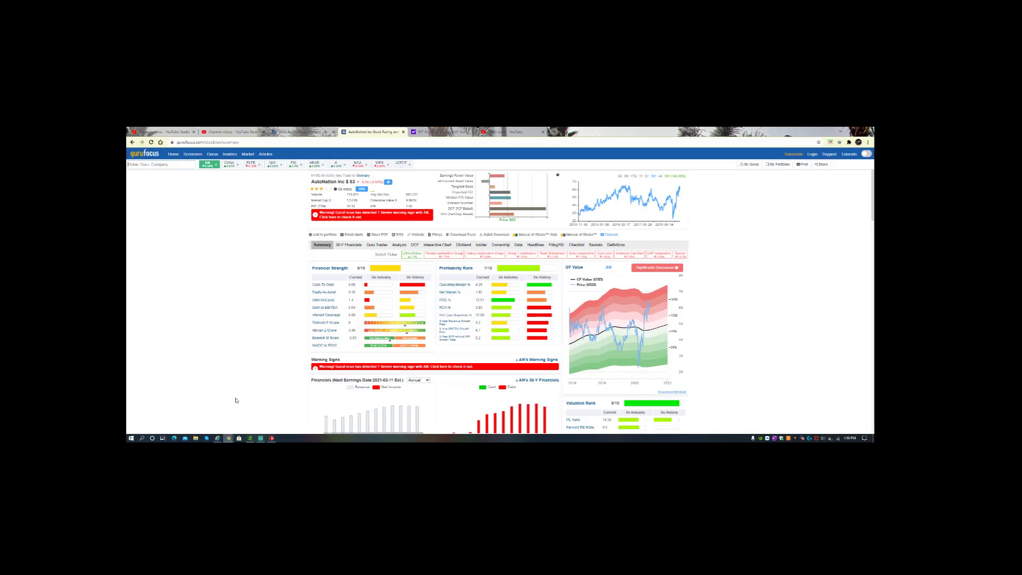
left_click(440, 131)
type("an")
key("Return")
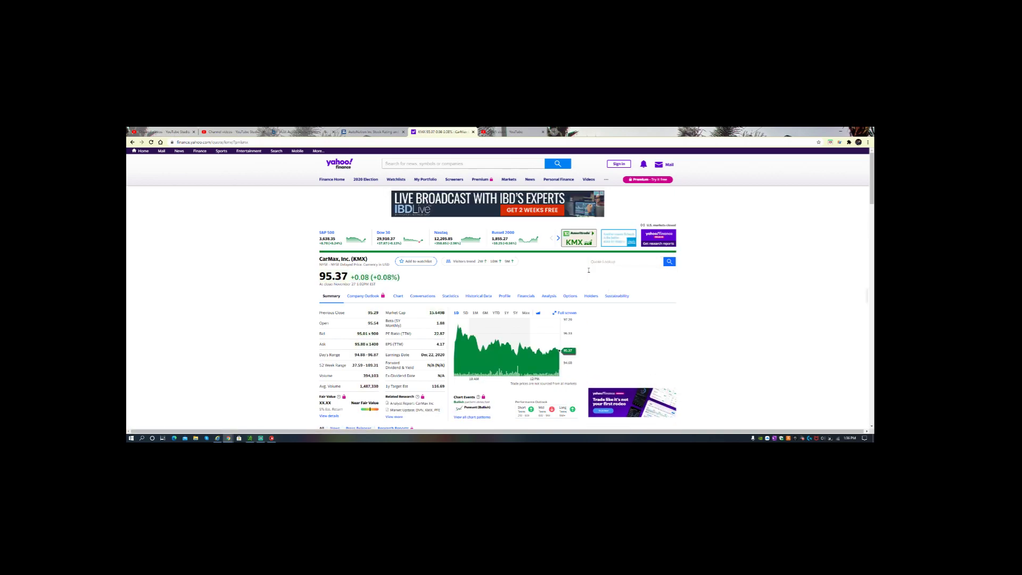
Look up the Carvana (CVNA) quote on Yahoo Finance and chart CVNA in MarketSmith.
left_click(601, 262)
type("c")
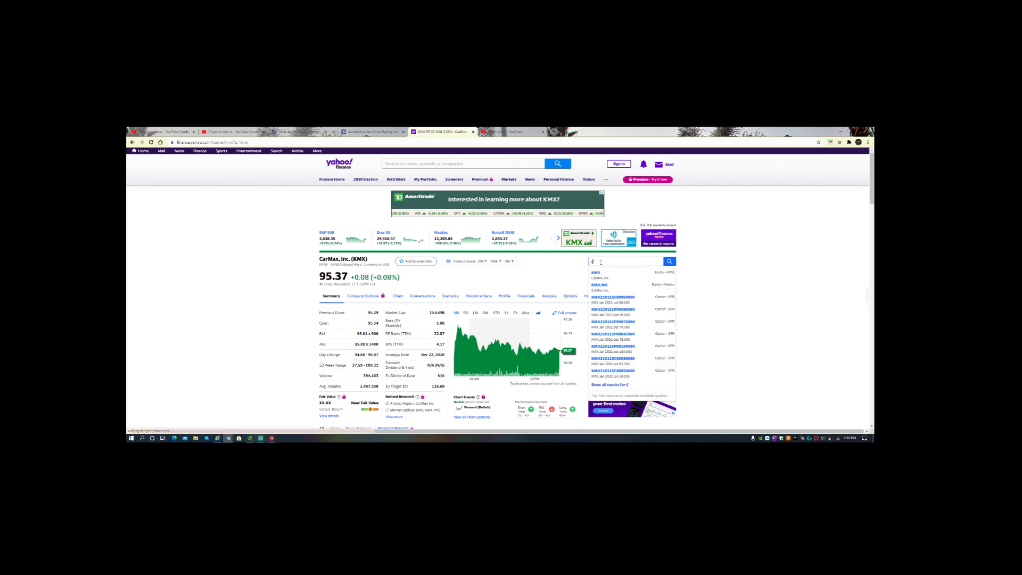
type("vna")
key("Return")
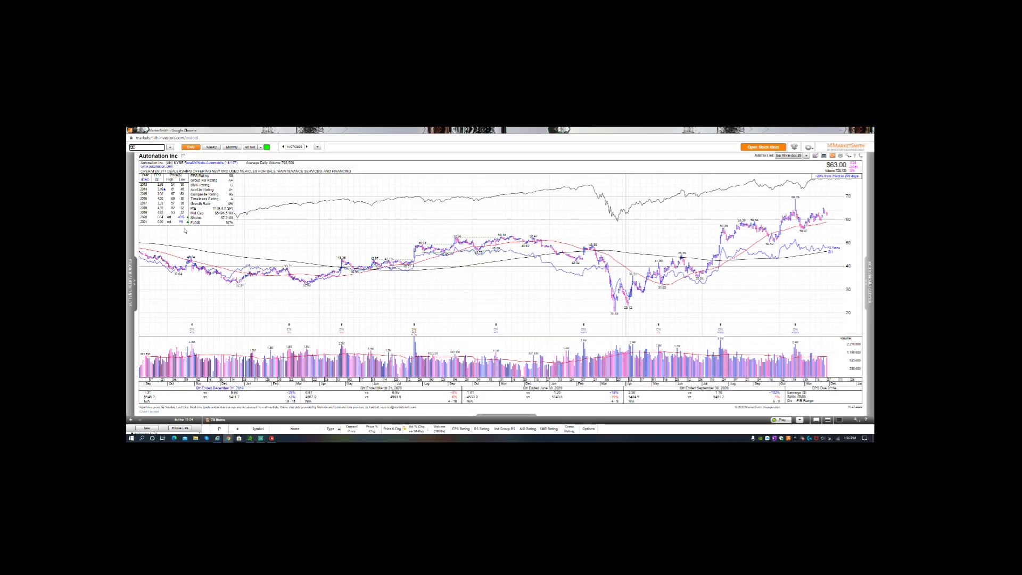
type("CVNA")
key("Return")
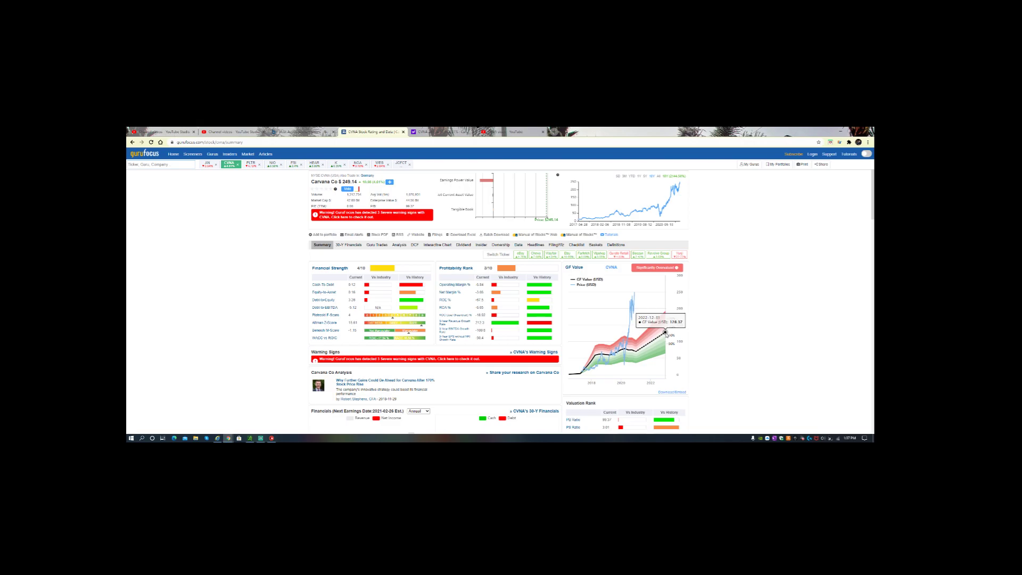
Bring thinkorswim back to the pending sell-10 SFT 15 JAN 21 7.5 put confirmation.
mouse_move(358, 189)
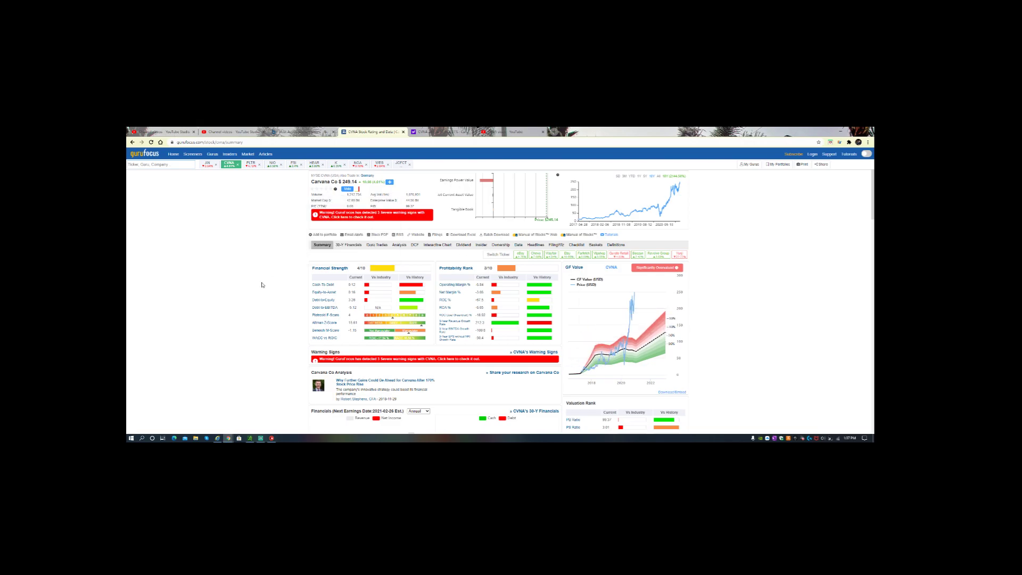
left_click(250, 438)
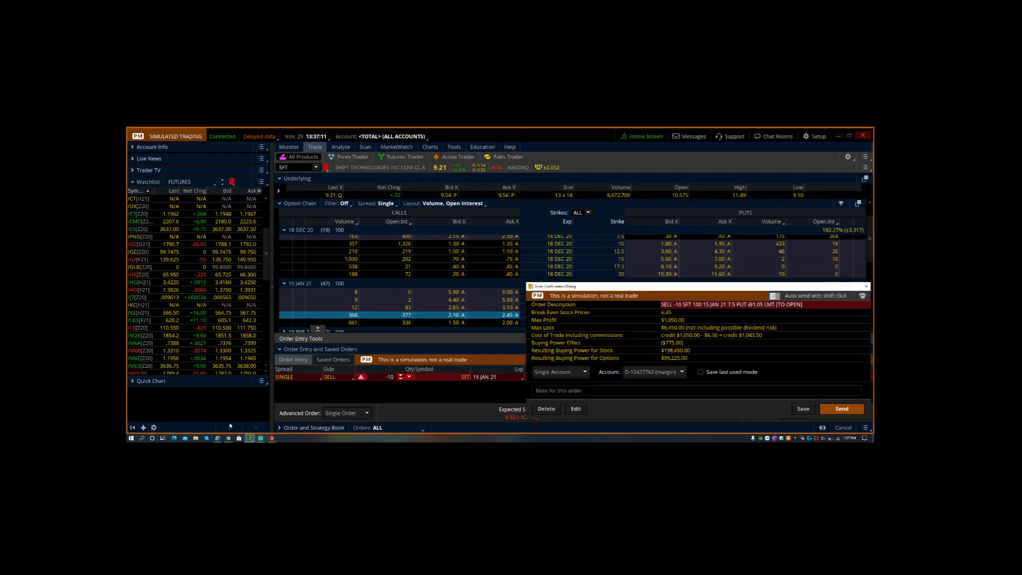
Back out of the short-put confirmation with Edit and collapse Order Entry Tools to widen the SFT chain.
left_click(577, 409)
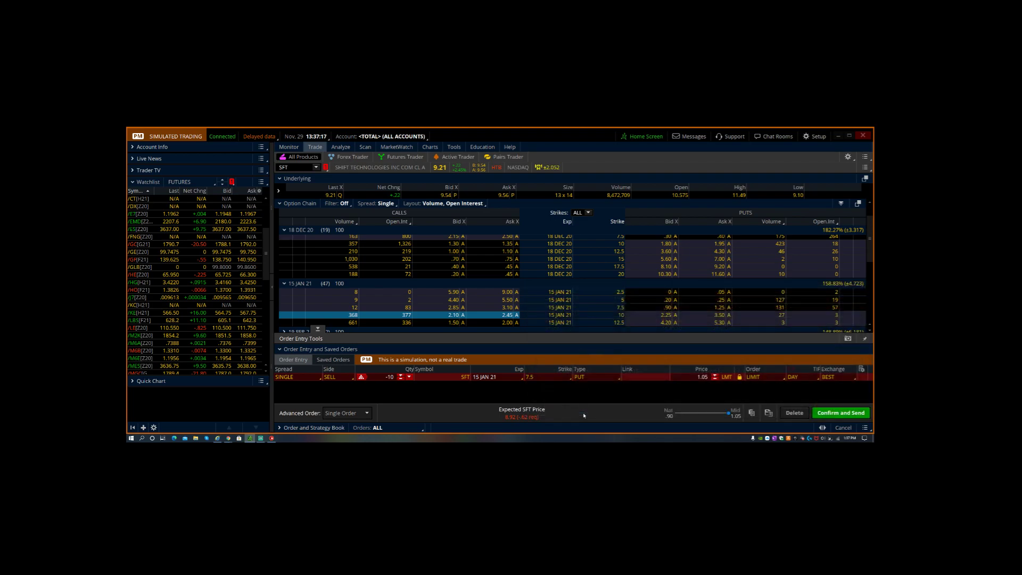
left_click(317, 329)
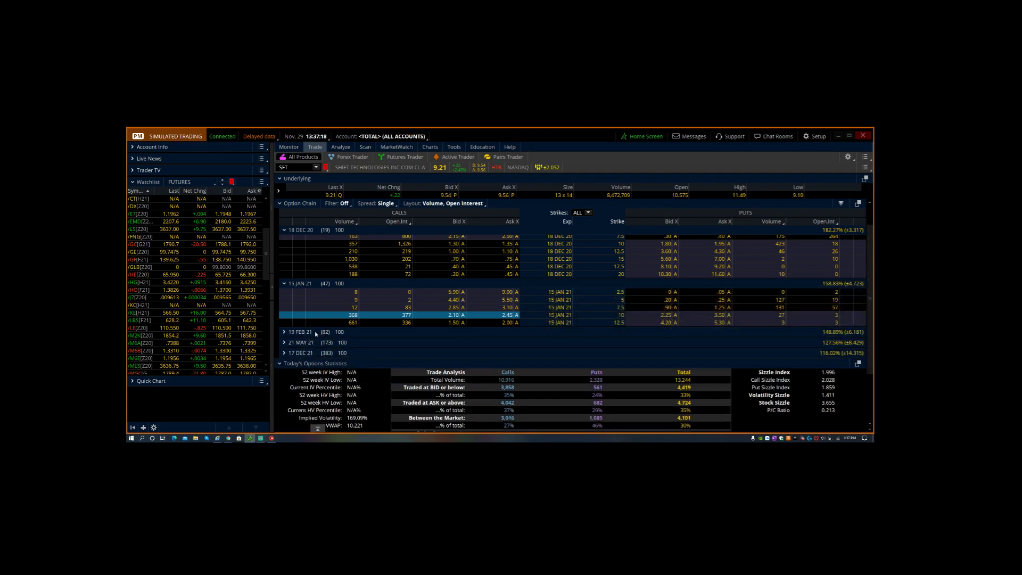
Stage a ten-lot sell of the SFT 15 JAN 21 7.5/10 call vertical at a .75 credit.
right_click(627, 307)
mouse_move(756, 335)
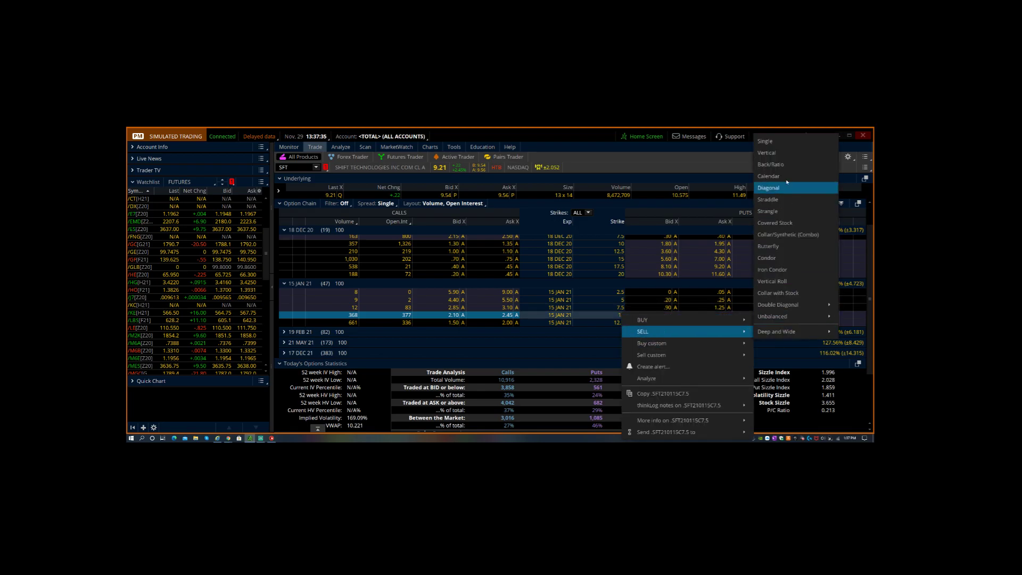
left_click(788, 154)
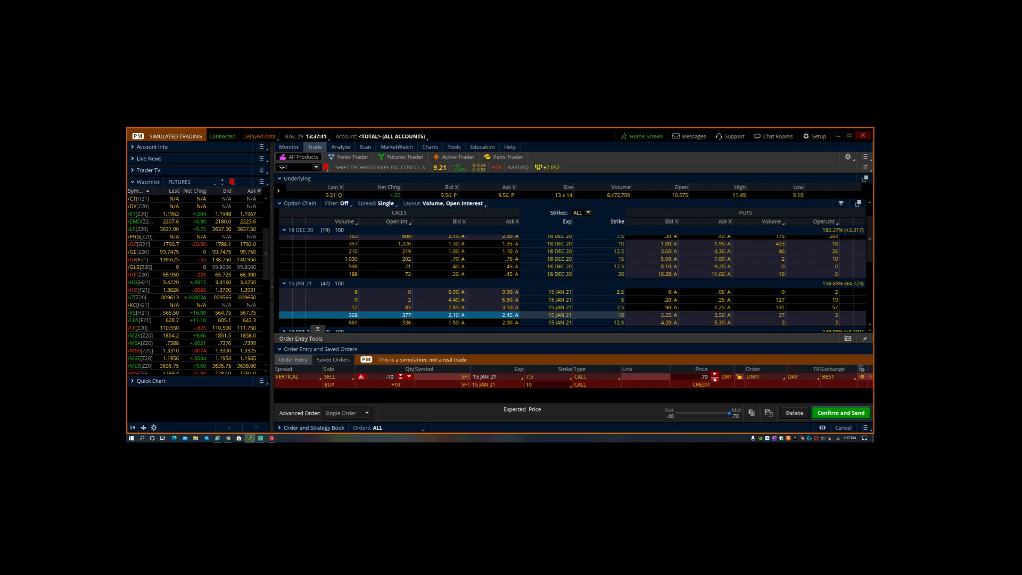
left_click(715, 375)
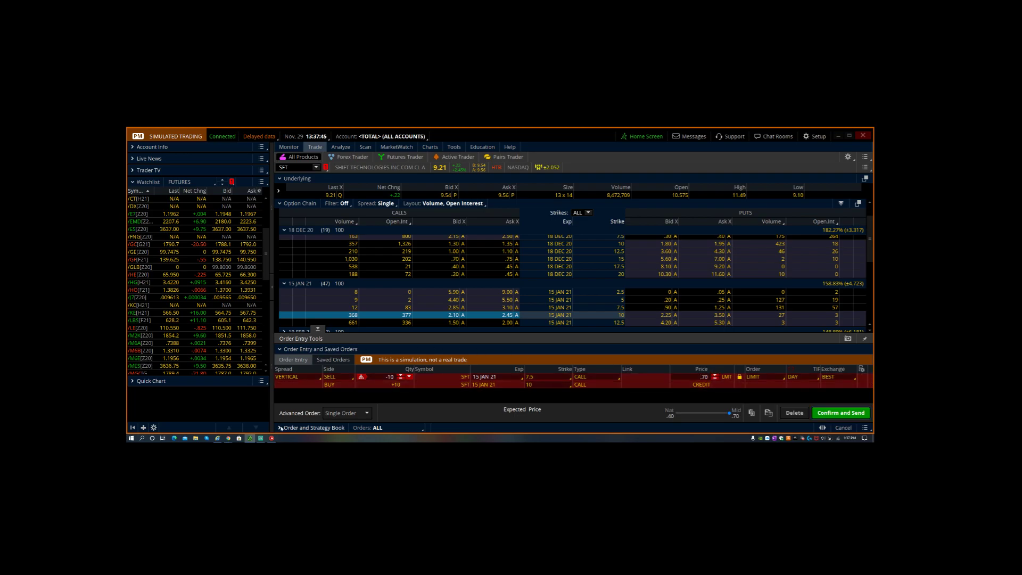
left_click(250, 438)
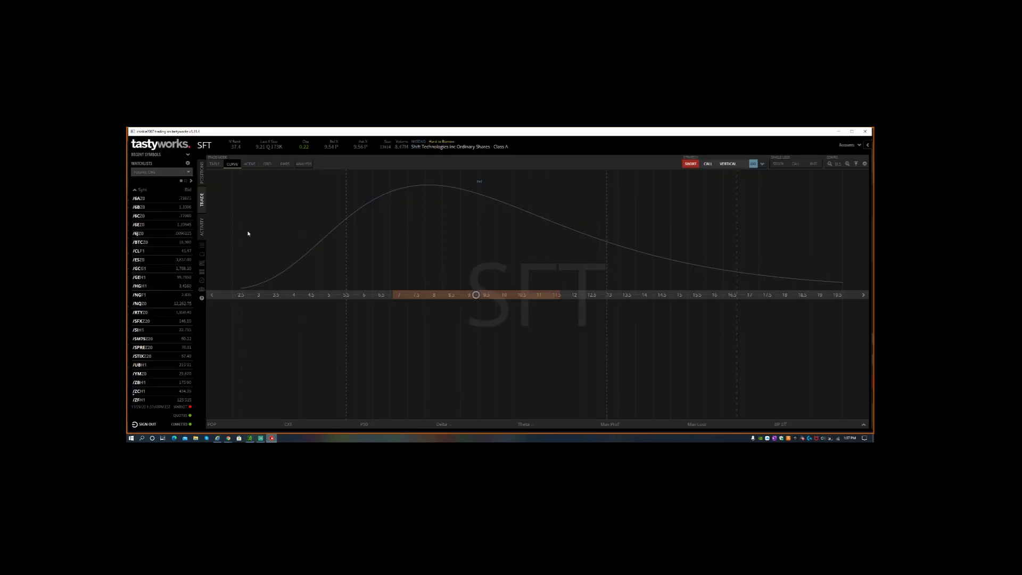
Load a one-lot SFT 18 DEC 20 7.5/5 short put vertical at a 0.33 credit.
left_click(708, 164)
left_click(753, 164)
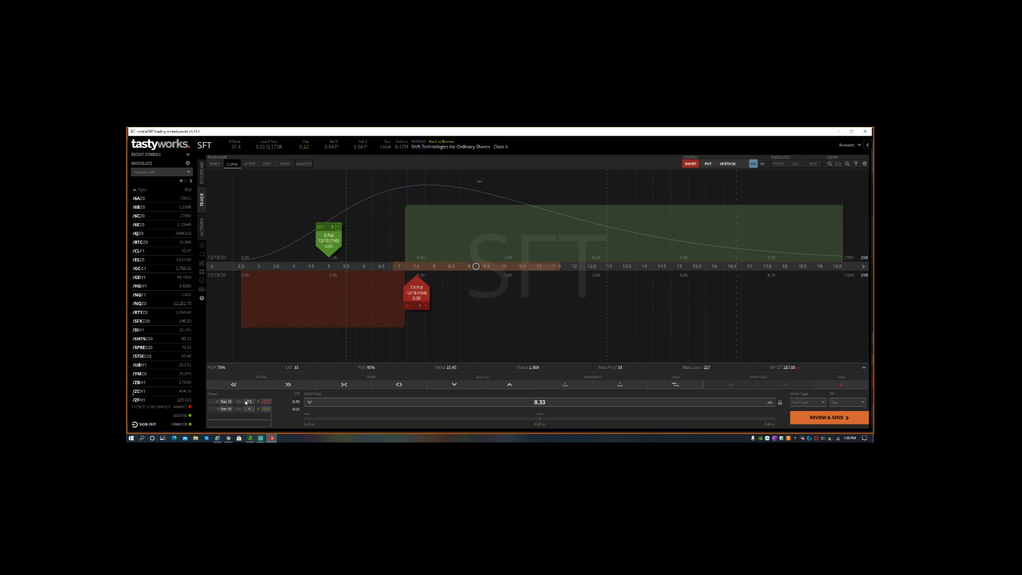
Change the 7.5/5 put vertical's expiration from Dec 18 to 15 JAN 21, for a 0.85 credit and max profit 85.
left_click(618, 385)
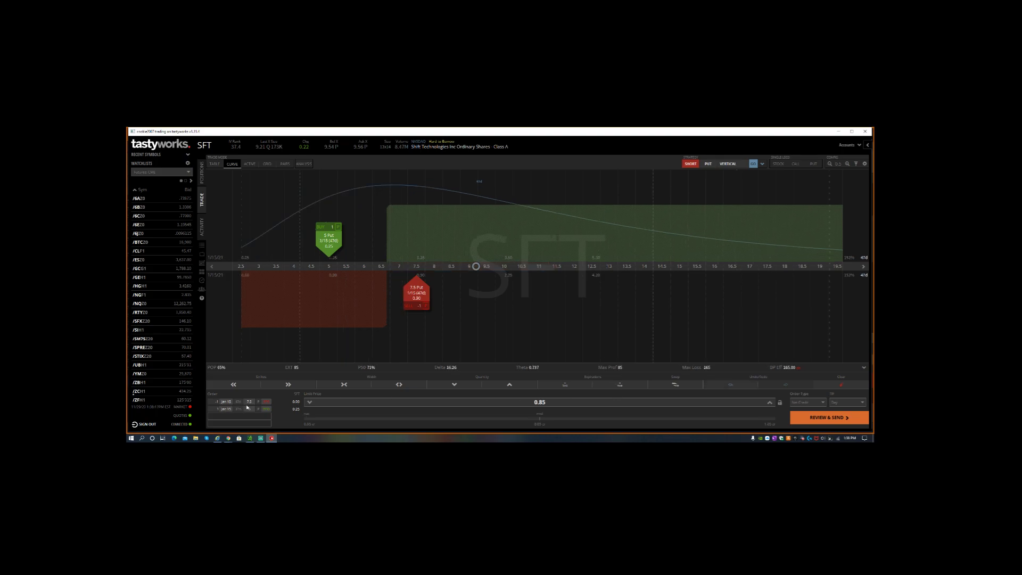